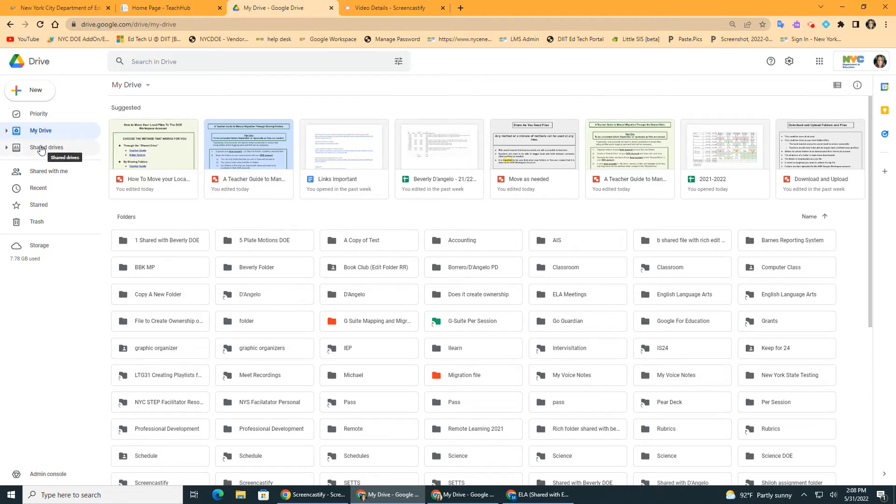
- Create a new shared drive named "1 Shared with my local"
{"action": "left_click", "coordinate": [41, 149]}
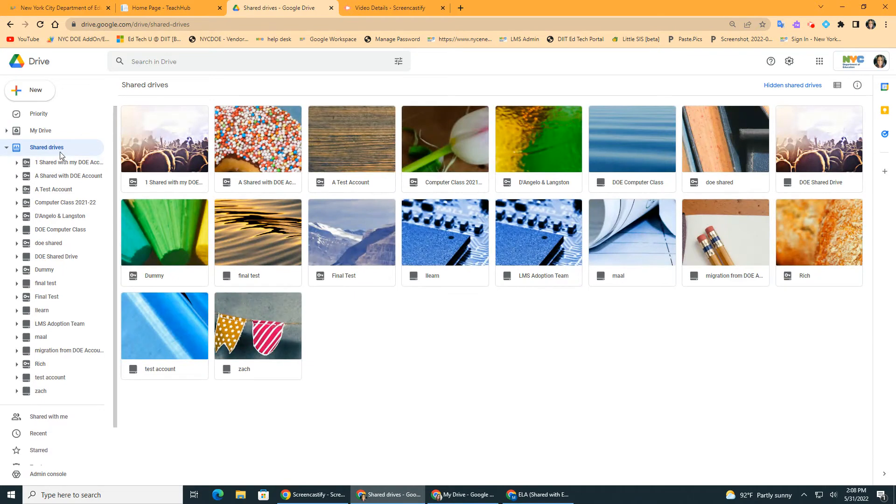
{"action": "left_click", "coordinate": [35, 91]}
{"action": "key", "text": "BackSpace"}
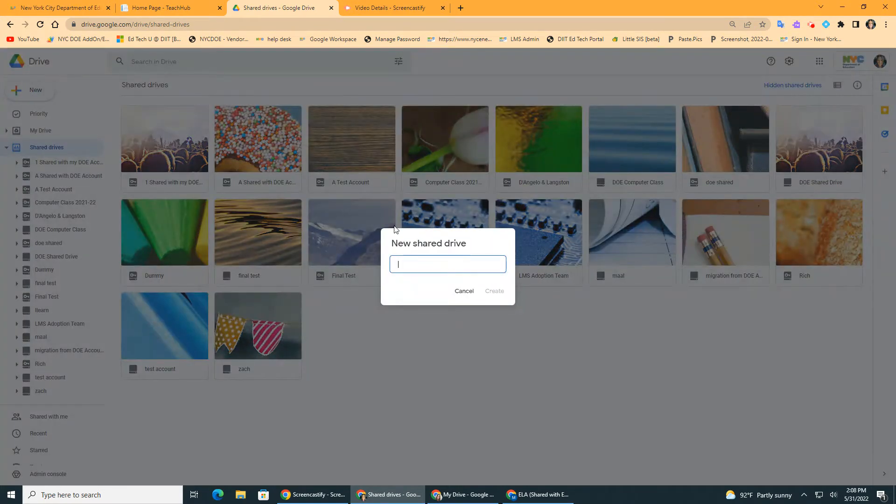
{"action": "type", "text": "Shared with my loca"}
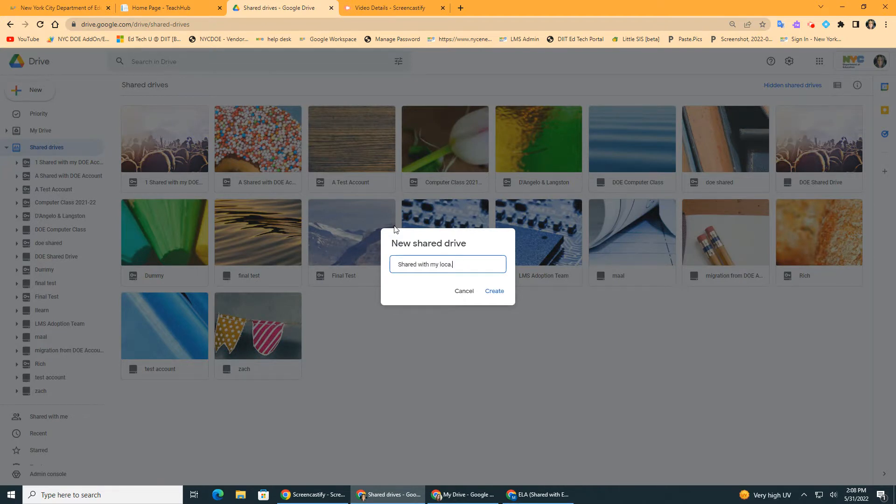
{"action": "type", "text": "."}
{"action": "type", "text": "l"}
{"action": "type", "text": "1"}
{"action": "left_click", "coordinate": [487, 293]}
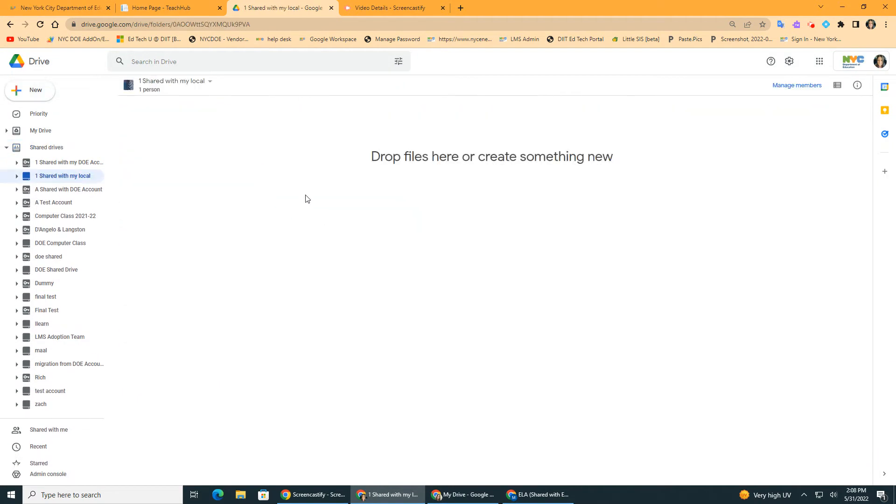
- Add the local account's e-mail as a Manager of the new shared drive and share it outside the organization anyway
{"action": "left_click", "coordinate": [210, 82]}
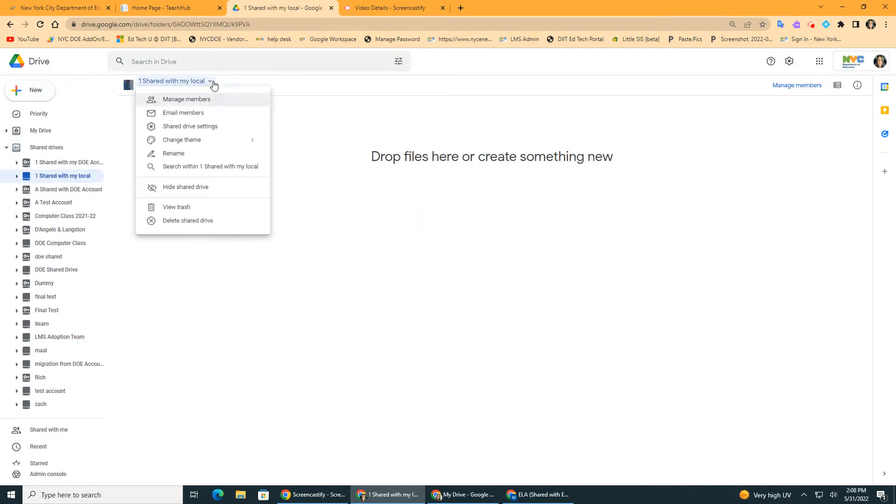
{"action": "left_click", "coordinate": [185, 100]}
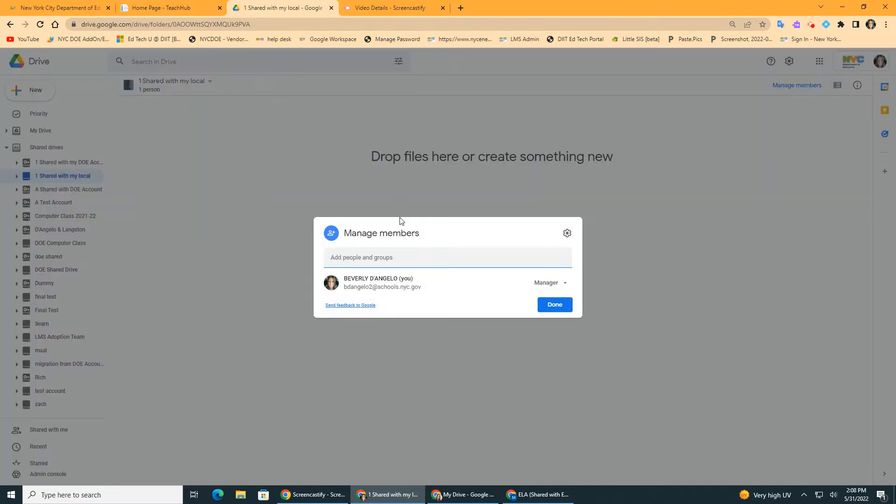
{"action": "type", "text": "bd"}
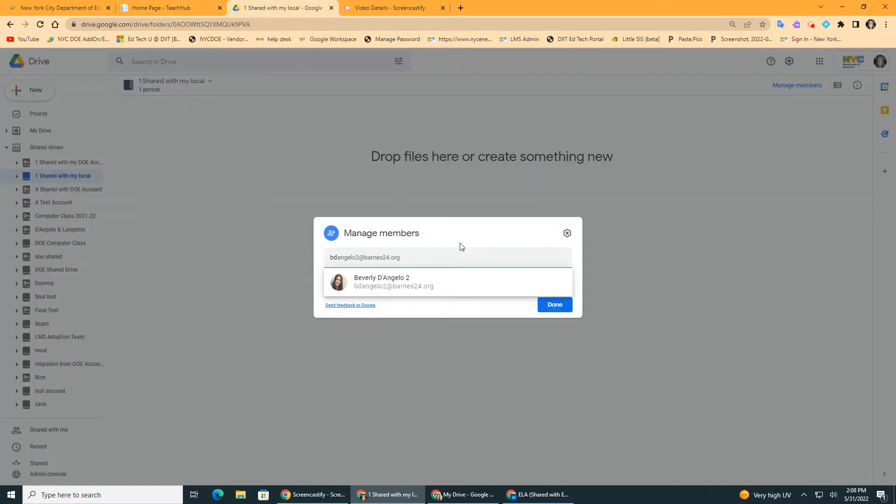
{"action": "left_click", "coordinate": [421, 283]}
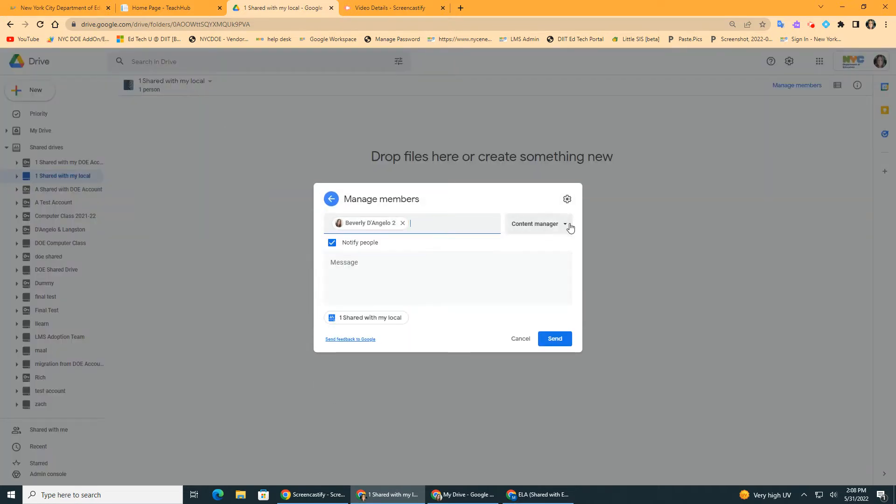
{"action": "left_click", "coordinate": [570, 228]}
{"action": "left_click", "coordinate": [525, 327]}
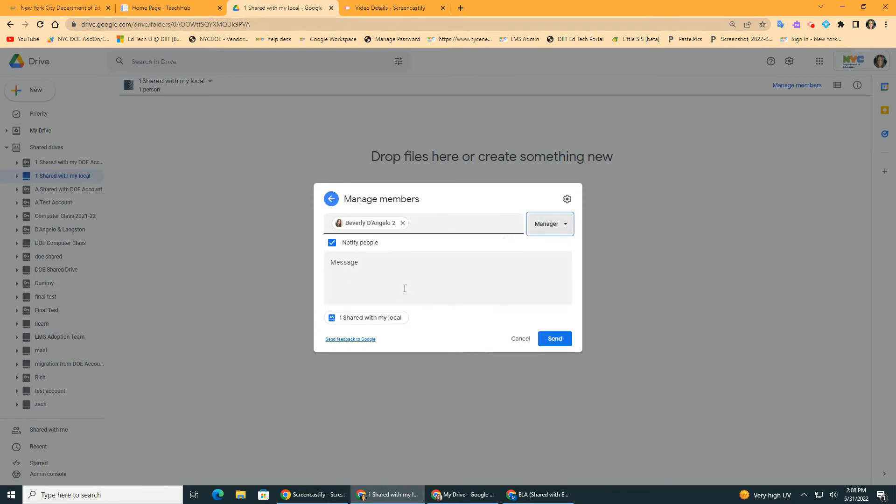
{"action": "left_click", "coordinate": [551, 340]}
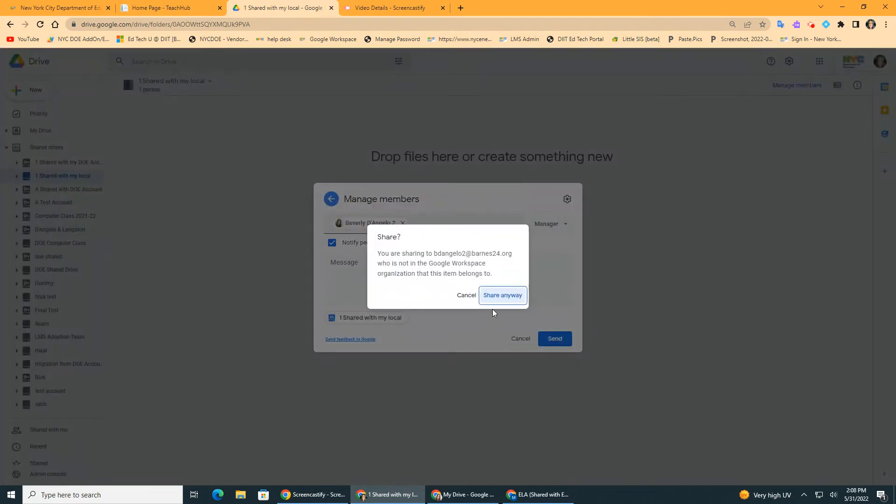
{"action": "left_click", "coordinate": [503, 296]}
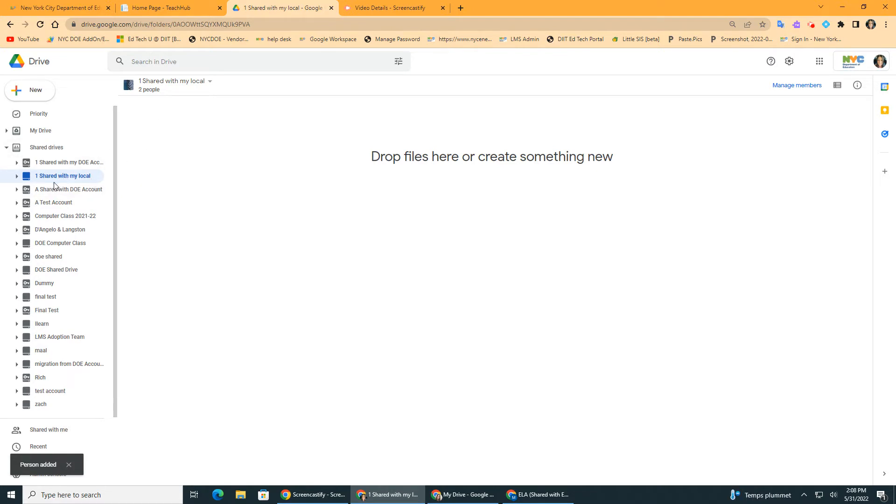
- Place the two Drive windows side by side and open the Accounting folder in the local account's My Drive
{"action": "left_click", "coordinate": [865, 7]}
{"action": "left_click_drag", "start_coordinate": [643, 16], "coordinate": [648, 16]}
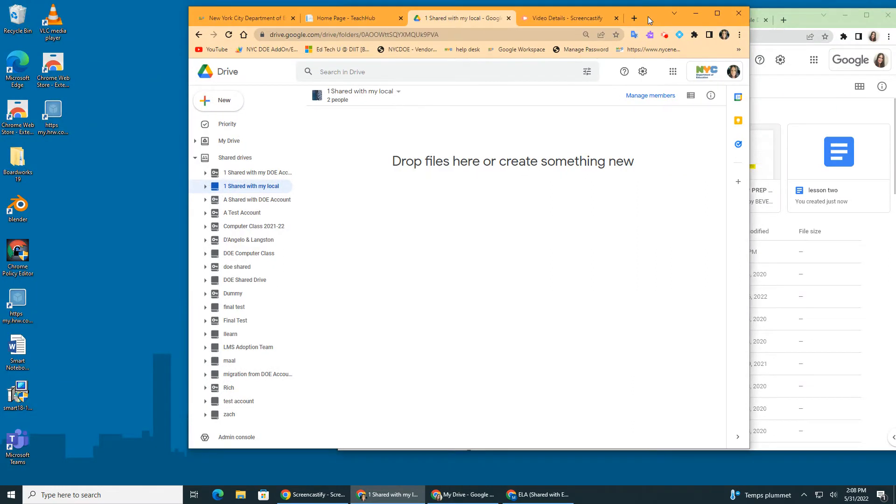
{"action": "left_click", "coordinate": [235, 191]}
{"action": "left_click_drag", "start_coordinate": [643, 21], "coordinate": [224, 52]}
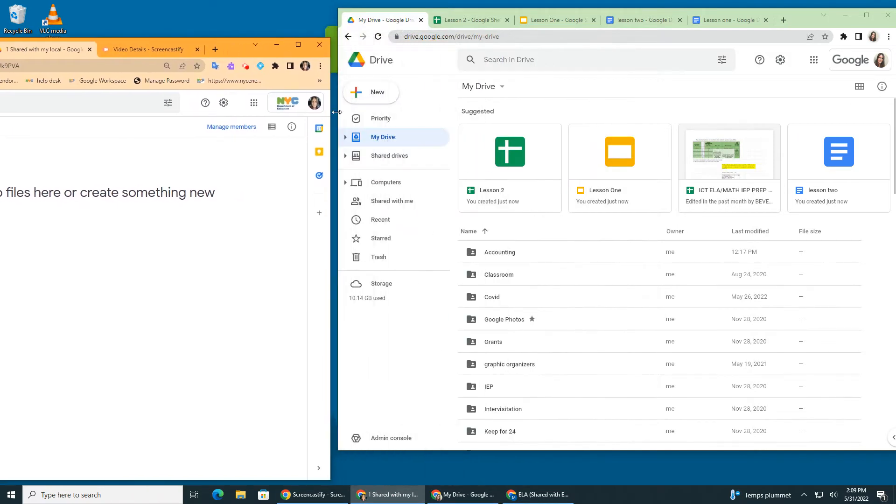
{"action": "double_click", "coordinate": [384, 137]}
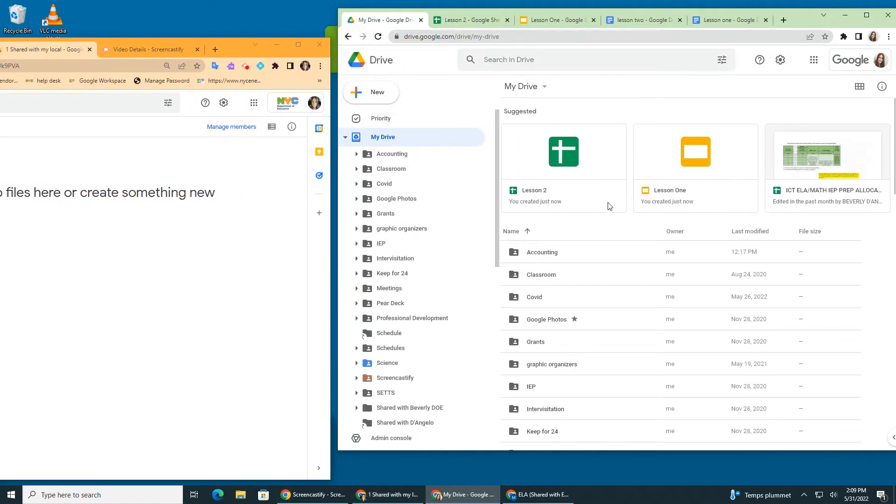
{"action": "double_click", "coordinate": [544, 254]}
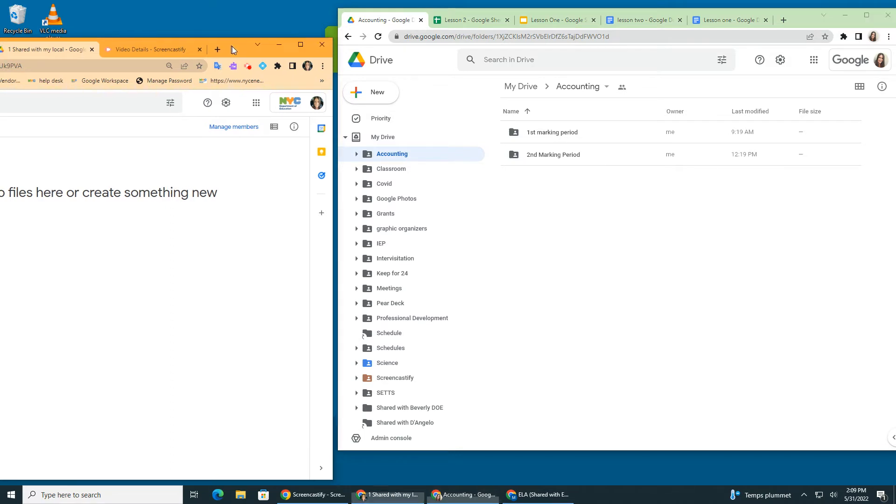
- In the DOE account's window, create a folder named "Accounting" in the 1 Shared with my local drive
{"action": "left_click_drag", "start_coordinate": [232, 46], "coordinate": [531, 37]}
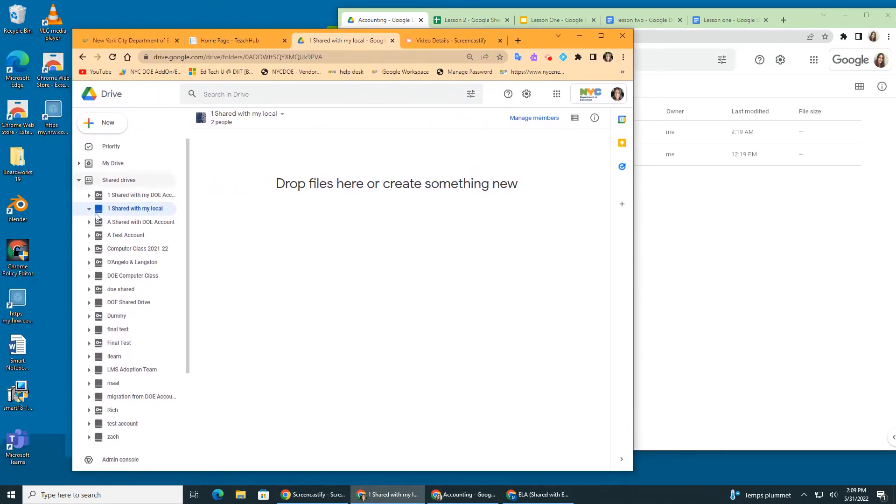
{"action": "left_click", "coordinate": [116, 125]}
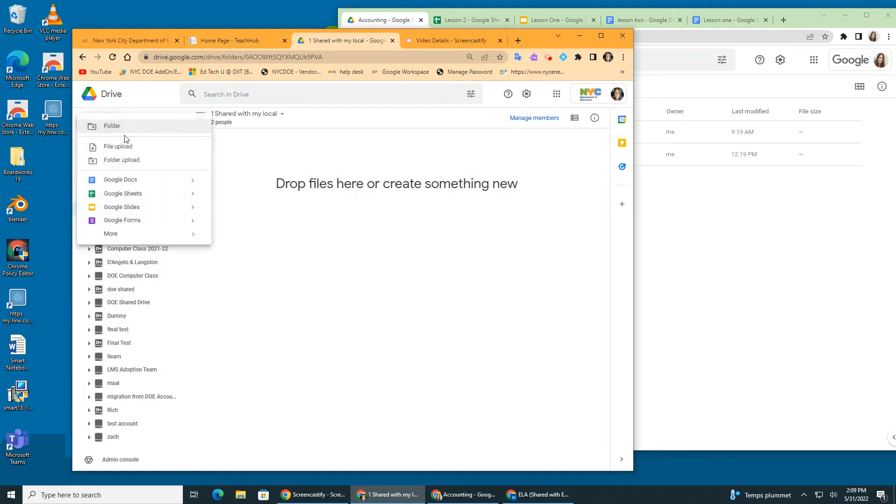
{"action": "left_click", "coordinate": [124, 126]}
{"action": "key", "text": "BackSpace"}
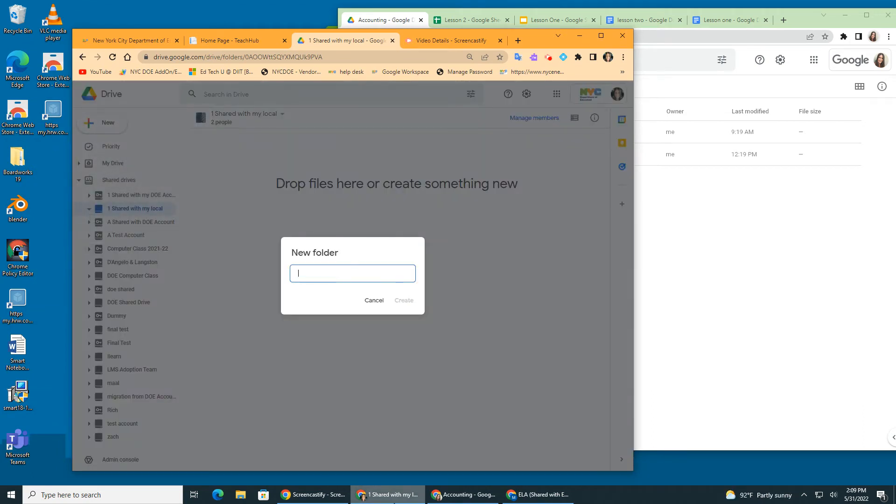
{"action": "type", "text": "Accounting"}
{"action": "left_click", "coordinate": [405, 300]}
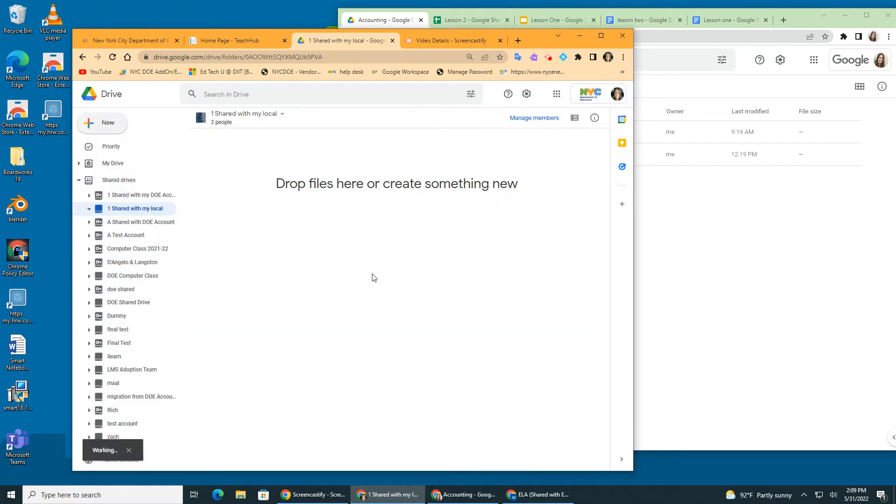
- Create a subfolder named "1st marking period" inside the shared drive's Accounting folder
{"action": "double_click", "coordinate": [255, 170]}
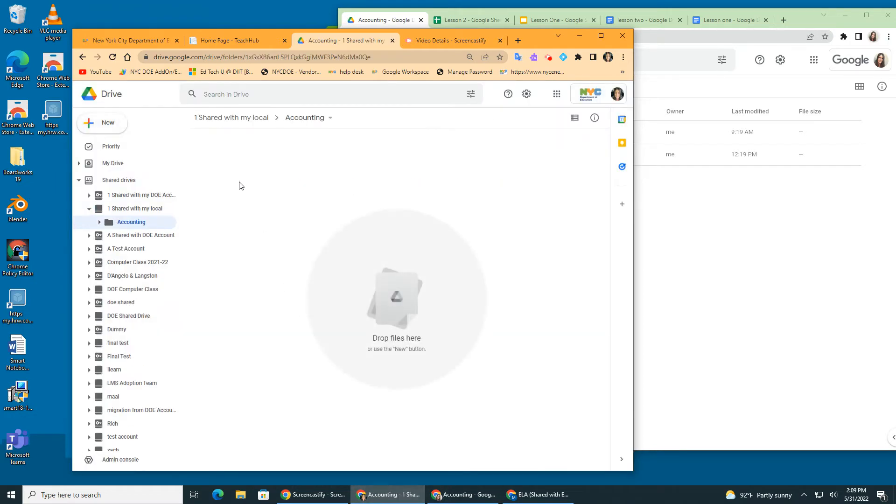
{"action": "left_click", "coordinate": [111, 124]}
{"action": "left_click", "coordinate": [120, 128]}
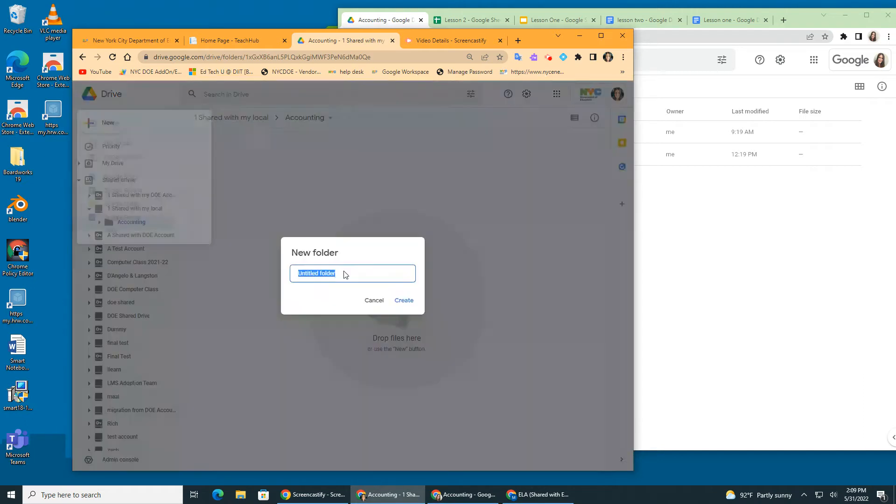
{"action": "key", "text": "BackSpace"}
{"action": "type", "text": "1"}
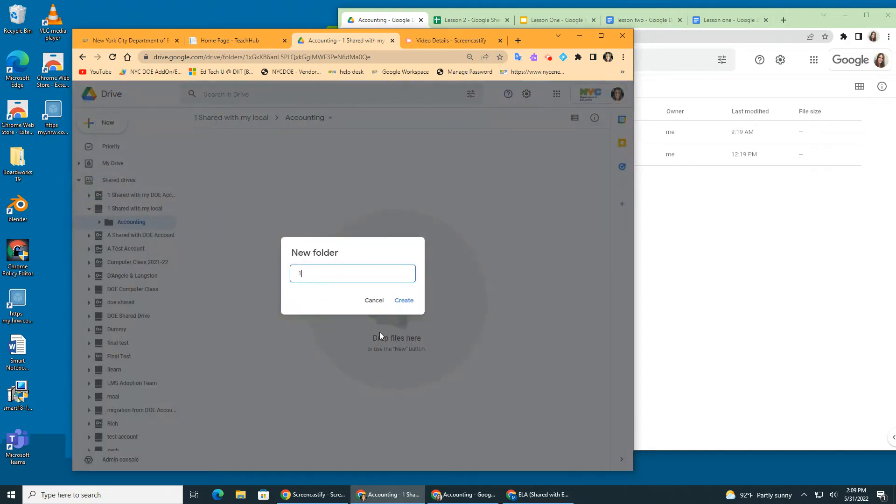
{"action": "type", "text": "st marking period"}
{"action": "left_click", "coordinate": [404, 301]}
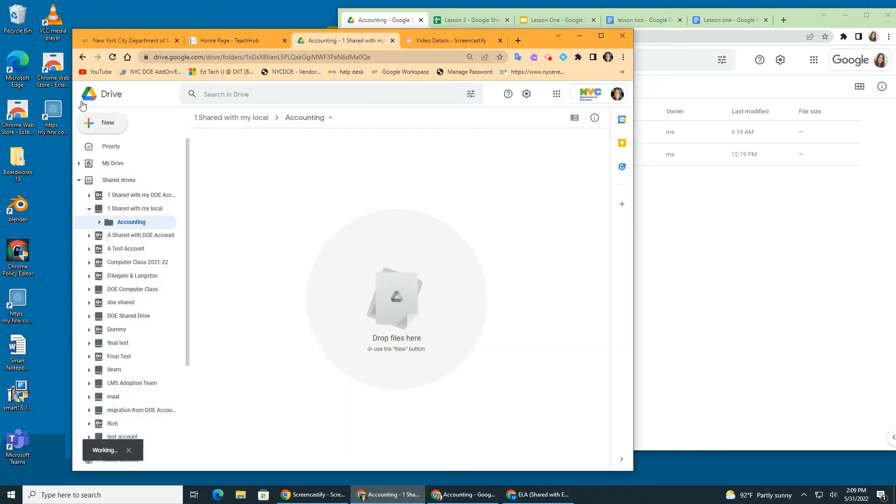
- Create a second subfolder named "2nd marking period" inside the shared drive's Accounting folder
{"action": "left_click", "coordinate": [101, 124]}
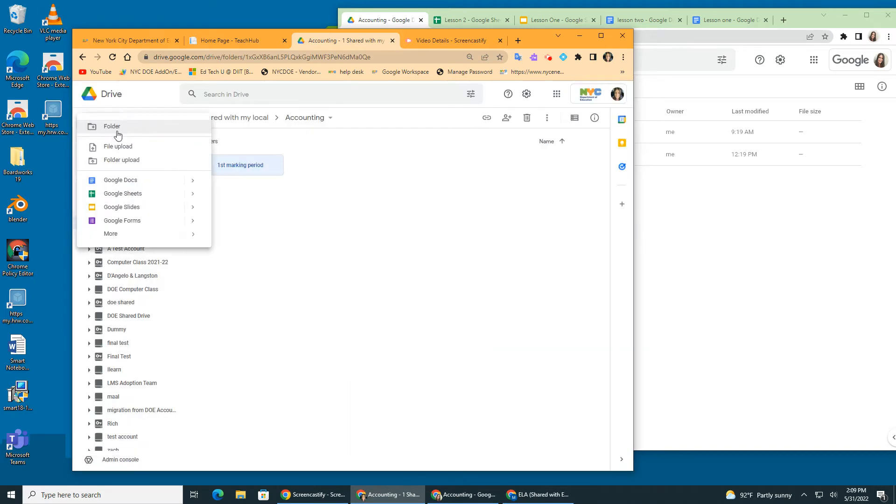
{"action": "left_click", "coordinate": [114, 132]}
{"action": "type", "text": "2"}
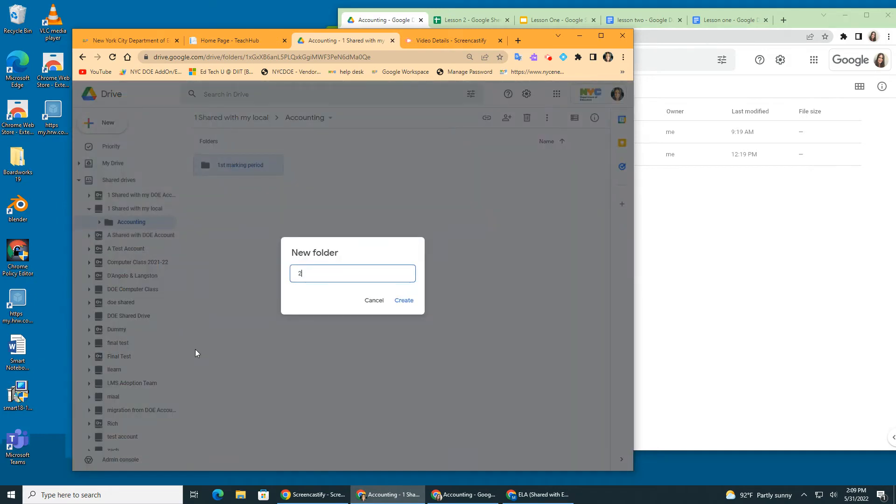
{"action": "type", "text": "nd marking period"}
{"action": "left_click", "coordinate": [404, 300]}
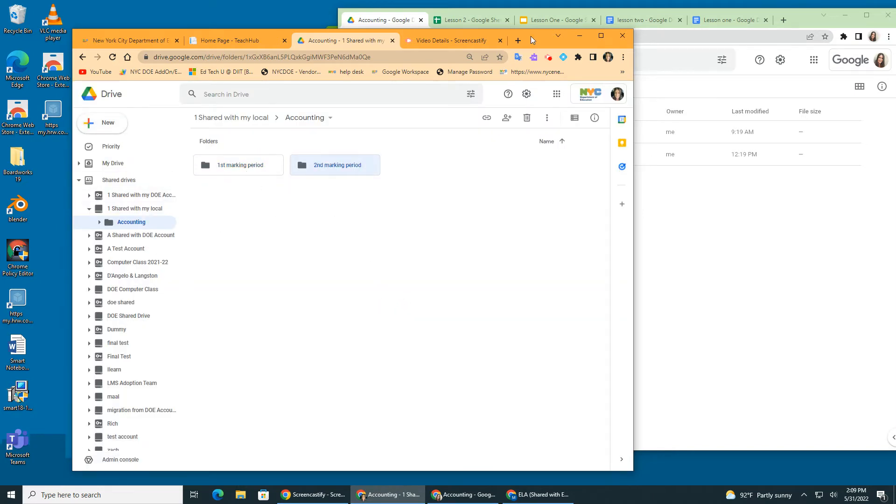
- In the local account's Drive, move Lesson one and lesson two from Accounting's 1st marking period folder into the shared drive's 1st marking period folder
{"action": "left_click_drag", "start_coordinate": [536, 41], "coordinate": [323, 58]}
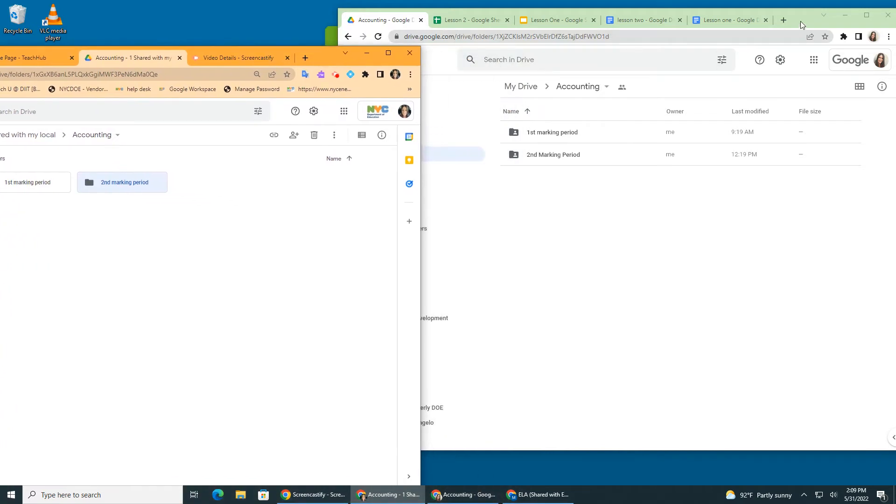
{"action": "left_click_drag", "start_coordinate": [801, 21], "coordinate": [824, 51]}
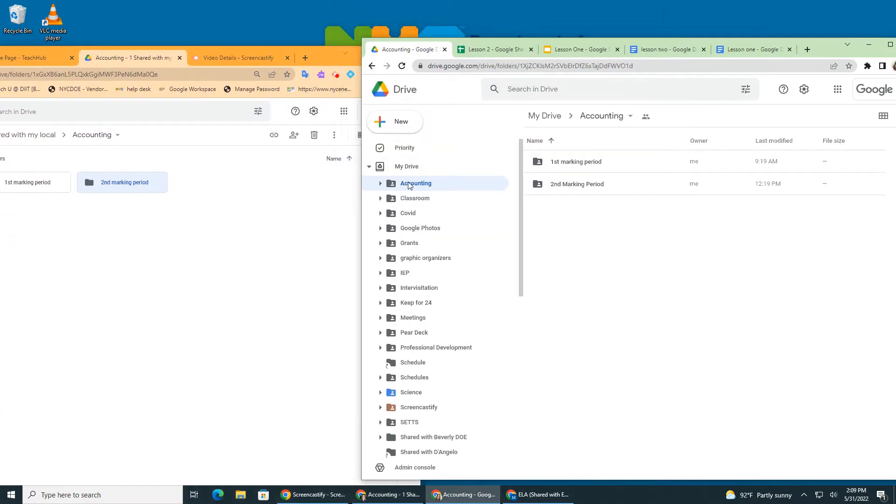
{"action": "double_click", "coordinate": [577, 162]}
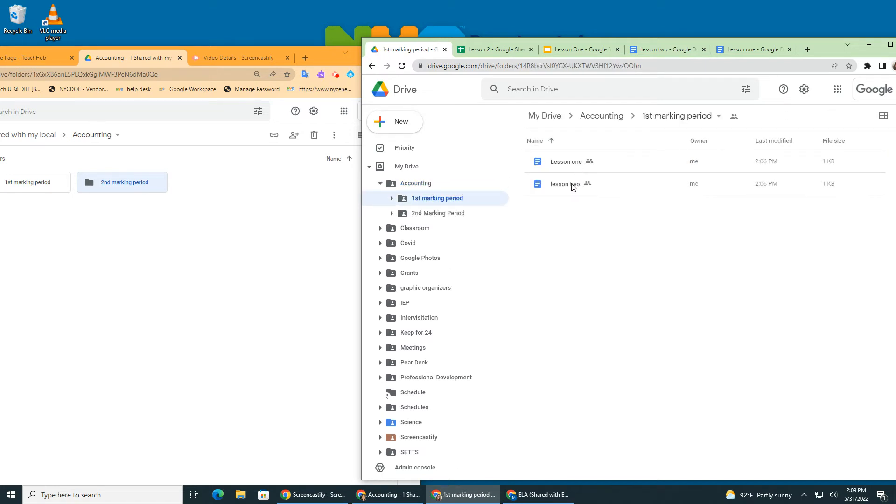
{"action": "left_click", "coordinate": [562, 167]}
{"action": "key", "text": "shift+Down"}
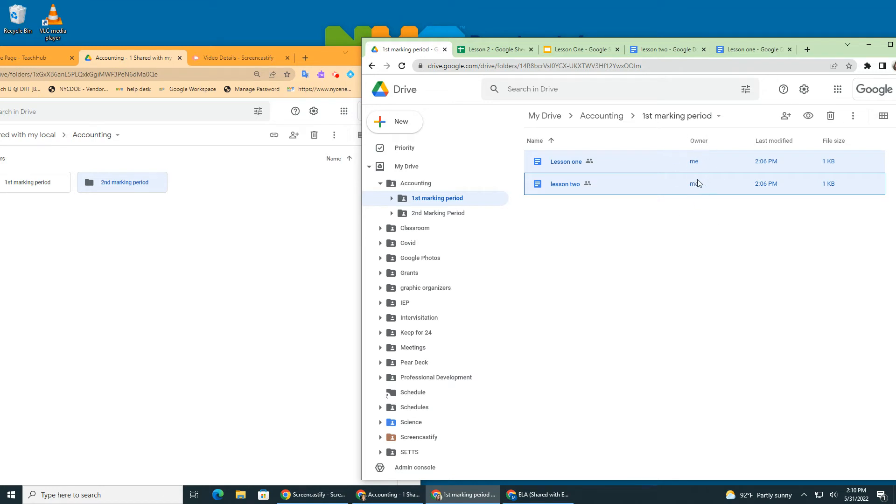
{"action": "left_click_drag", "start_coordinate": [551, 187], "coordinate": [424, 377]}
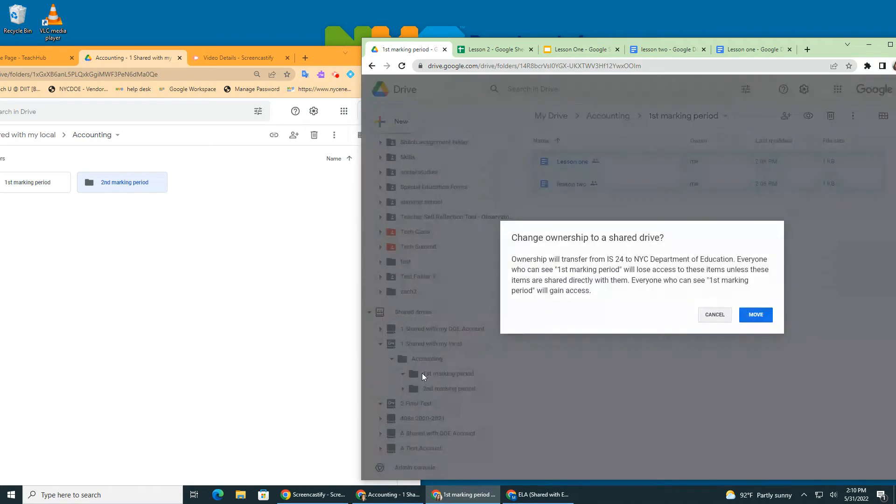
{"action": "left_click", "coordinate": [756, 314]}
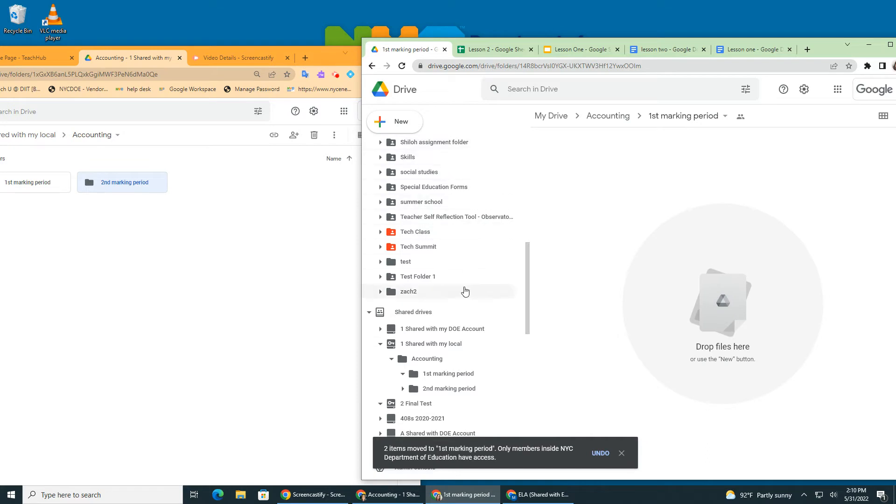
- Move Lesson 2 and Lesson One from My Drive's Accounting 2nd Marking Period folder into the shared drive's 2nd marking period folder
{"action": "scroll", "coordinate": [442, 238], "scroll_direction": "up", "scroll_amount": 6}
{"action": "left_click", "coordinate": [411, 213]}
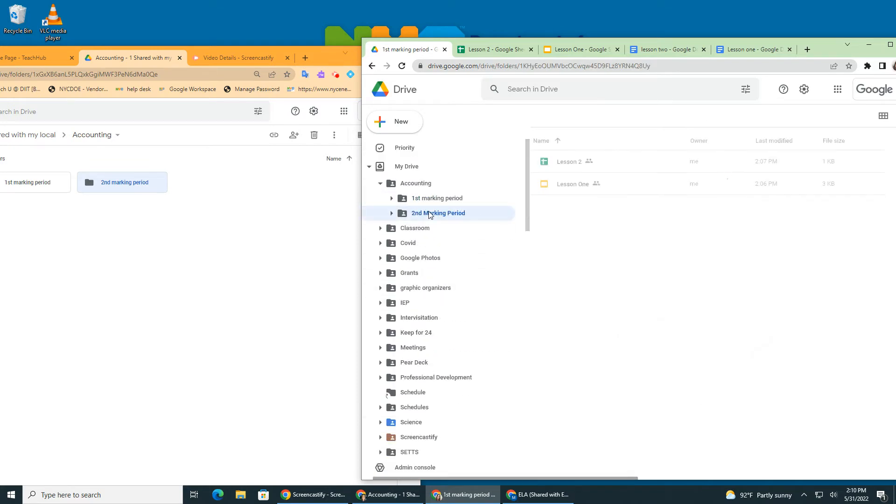
{"action": "left_click", "coordinate": [578, 166]}
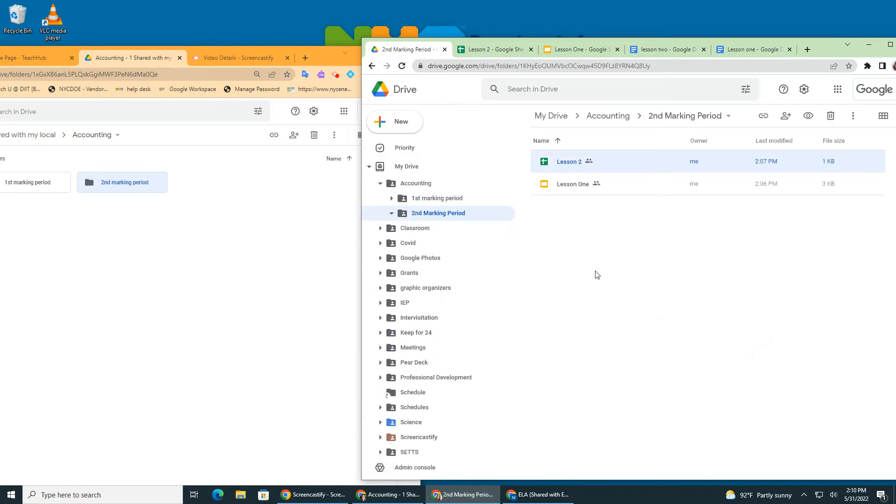
{"action": "key", "text": "shift+Down"}
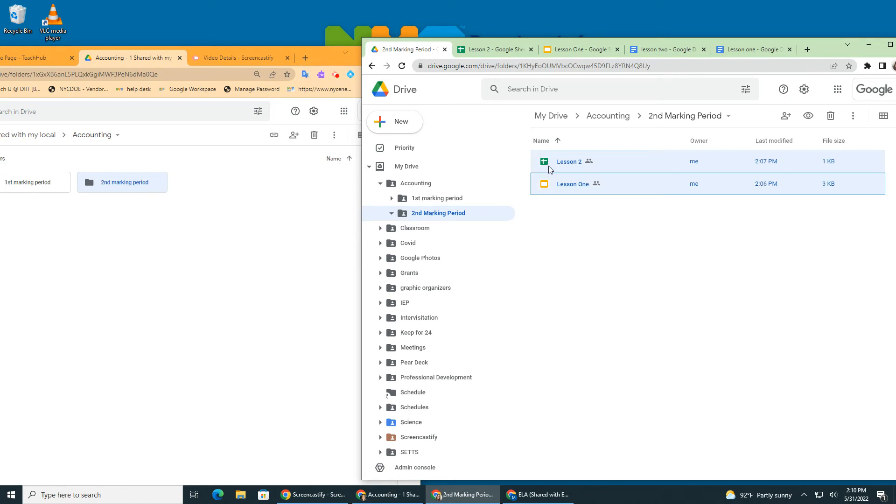
{"action": "left_click_drag", "start_coordinate": [560, 186], "coordinate": [433, 385]}
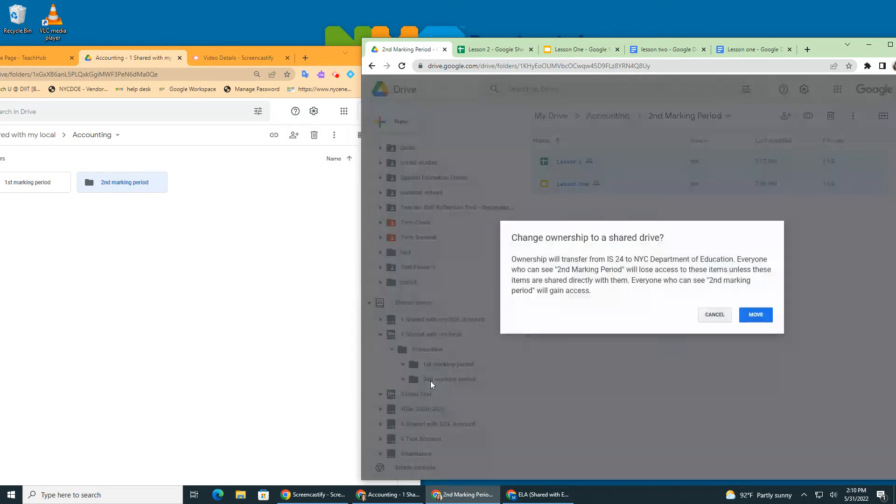
{"action": "left_click", "coordinate": [762, 316]}
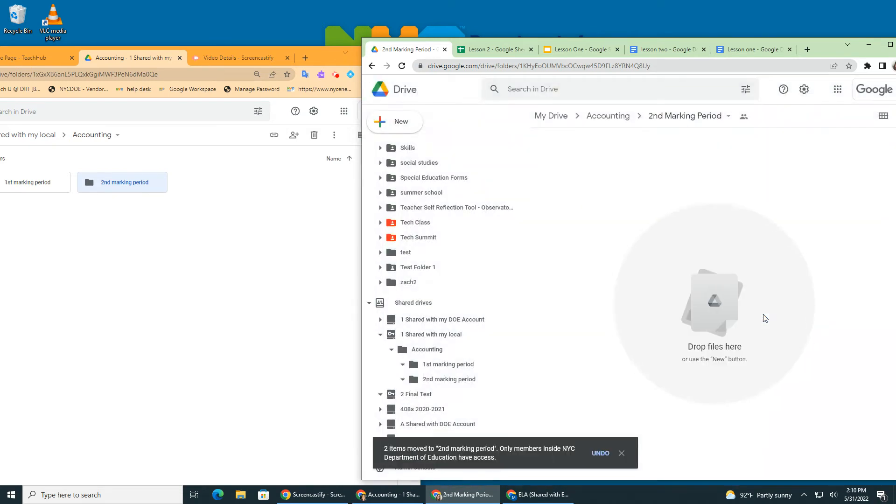
- In the DOE account's window, check who has access to Lesson one in the shared drive's 1st marking period folder
{"action": "left_click", "coordinate": [201, 121]}
{"action": "left_click_drag", "start_coordinate": [314, 60], "coordinate": [583, 22]}
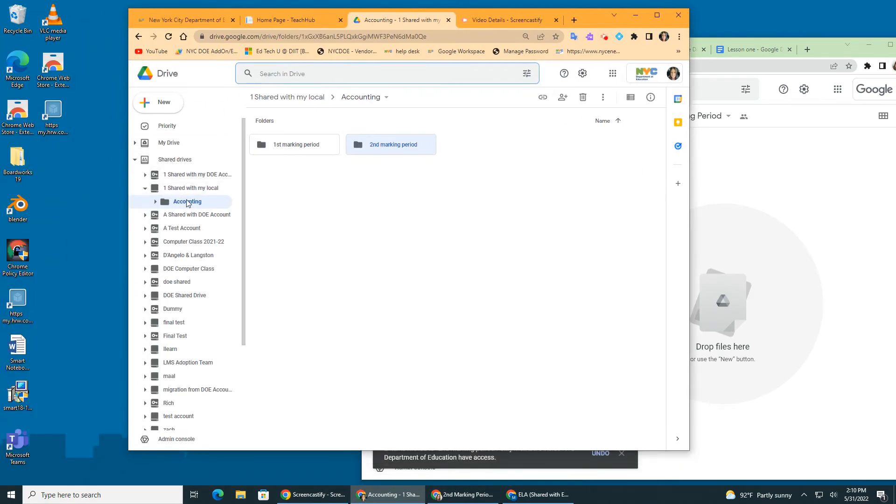
{"action": "double_click", "coordinate": [294, 150]}
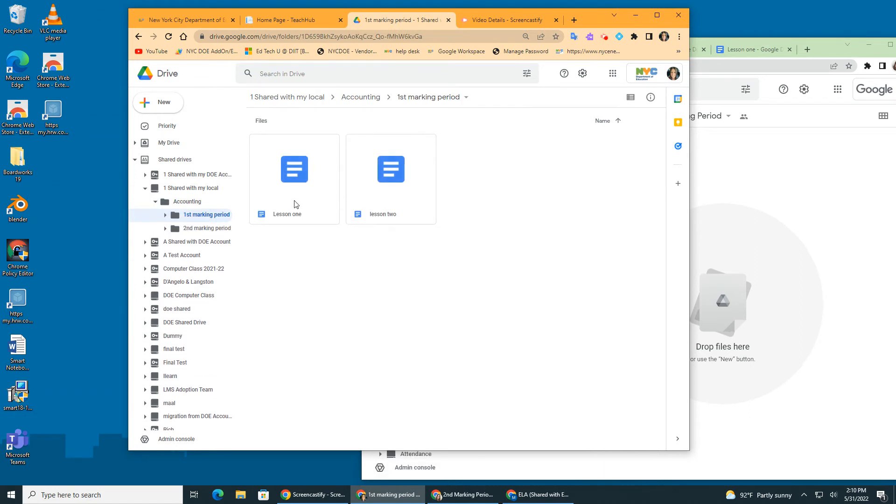
{"action": "left_click", "coordinate": [297, 218]}
{"action": "right_click", "coordinate": [296, 216]}
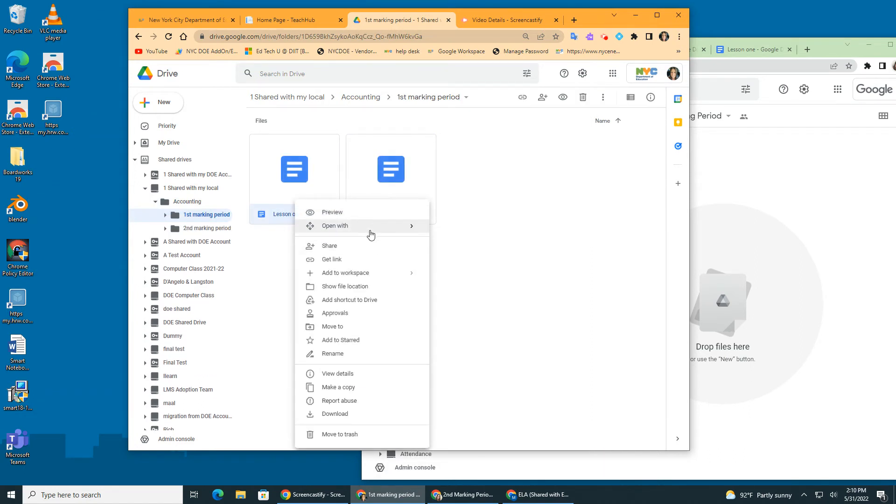
{"action": "mouse_move", "coordinate": [342, 225]}
{"action": "left_click", "coordinate": [329, 247]}
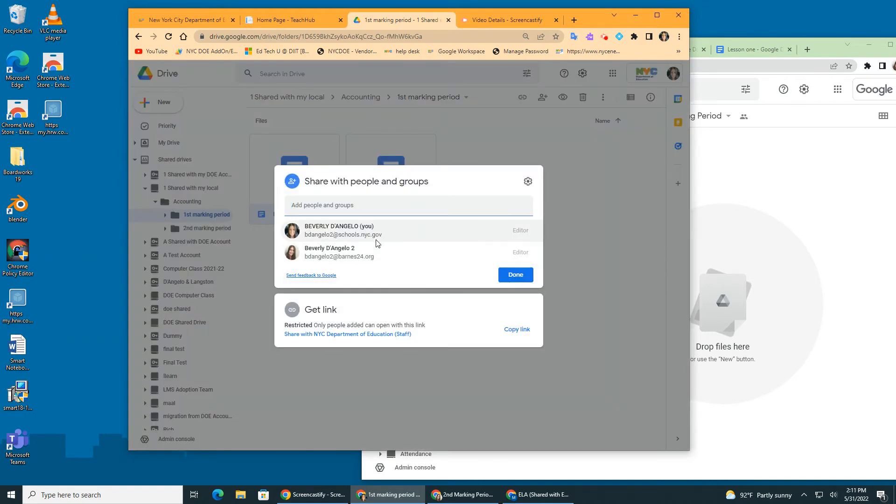
{"action": "left_click", "coordinate": [516, 275]}
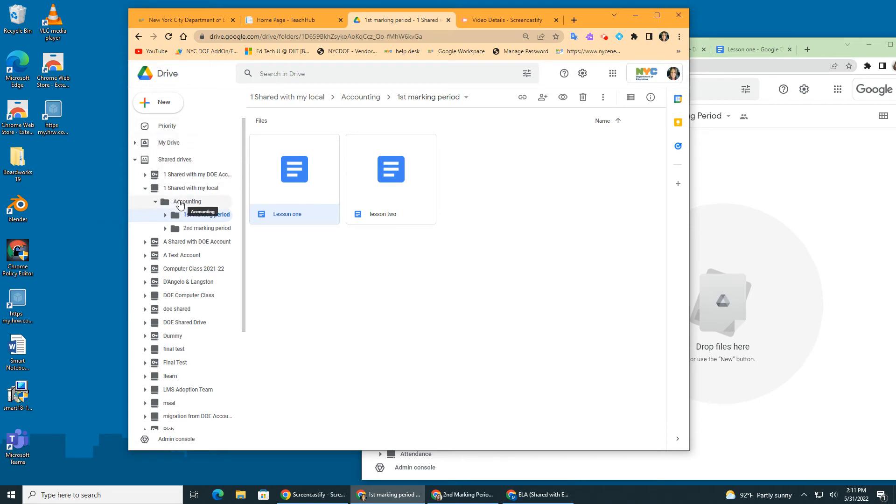
{"action": "left_click", "coordinate": [180, 204]}
{"action": "left_click", "coordinate": [384, 100]}
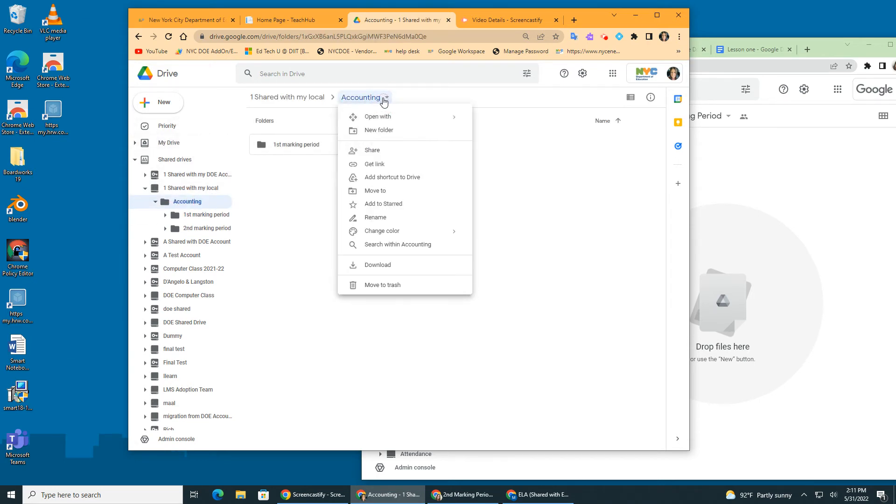
{"action": "left_click", "coordinate": [372, 191]}
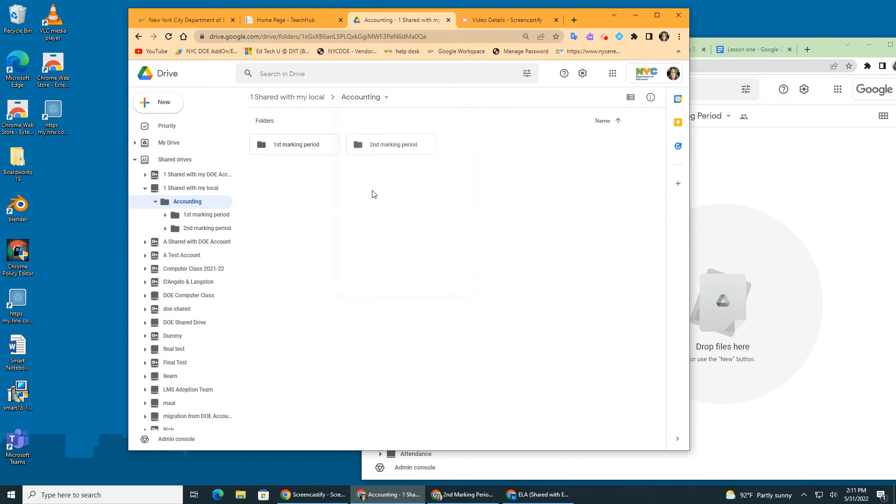
{"action": "left_click", "coordinate": [346, 123]}
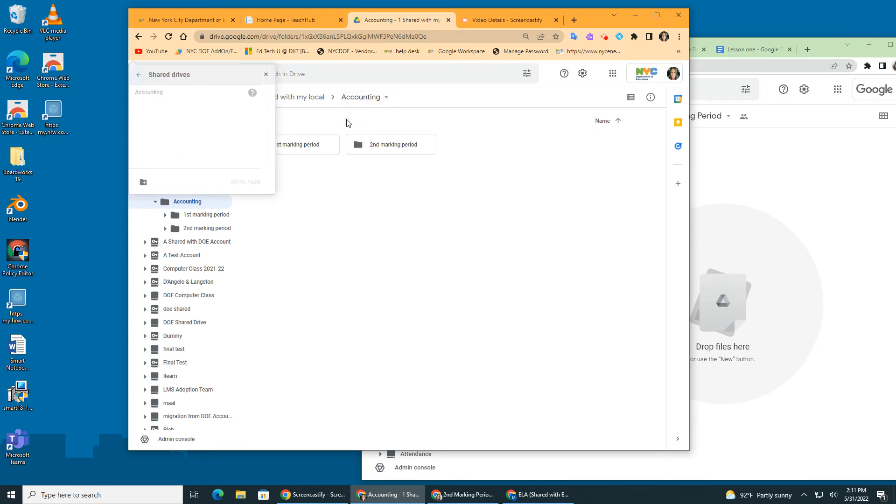
{"action": "scroll", "coordinate": [200, 109], "scroll_direction": "down", "scroll_amount": 5}
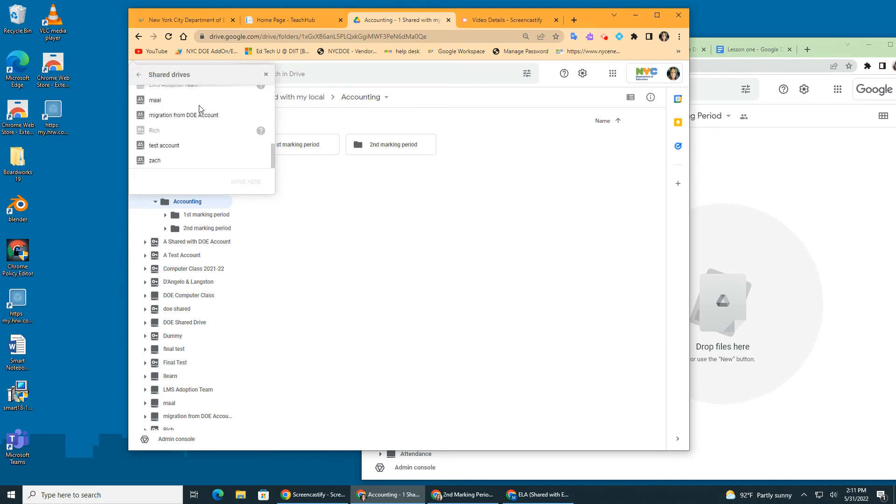
{"action": "scroll", "coordinate": [199, 108], "scroll_direction": "up", "scroll_amount": 5}
{"action": "left_click", "coordinate": [138, 75]}
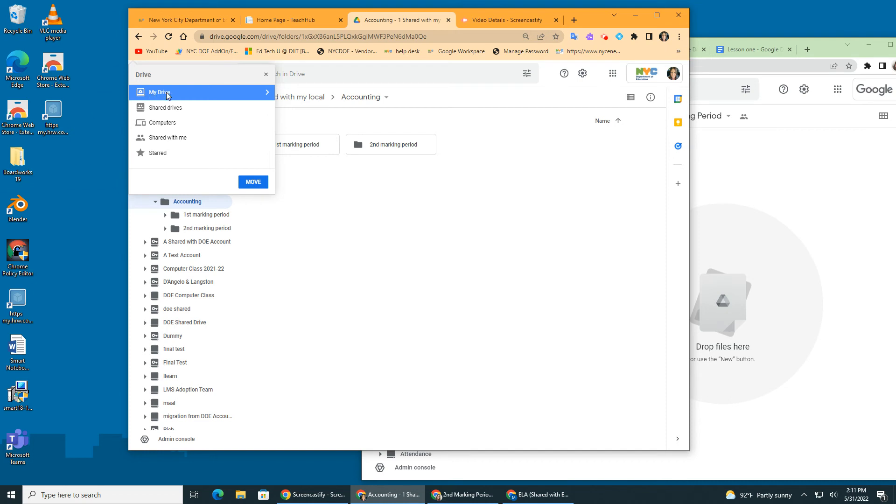
{"action": "double_click", "coordinate": [167, 92]}
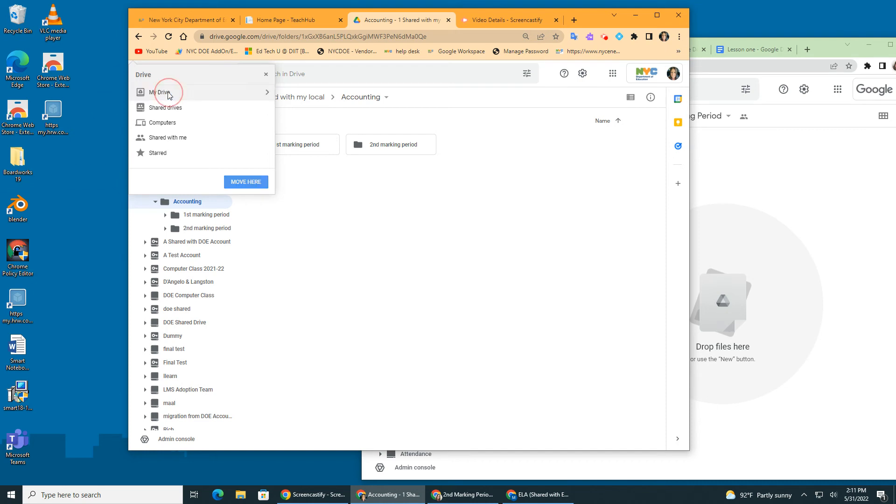
{"action": "left_click", "coordinate": [264, 95]}
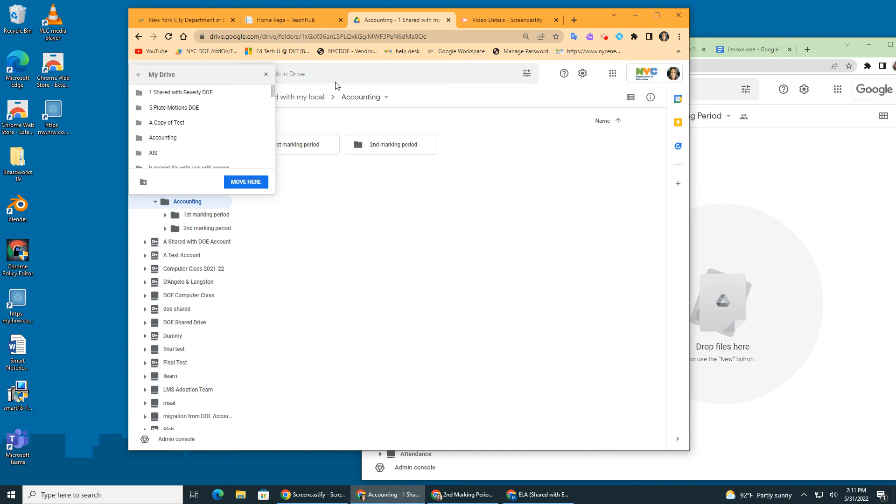
{"action": "left_click", "coordinate": [266, 75]}
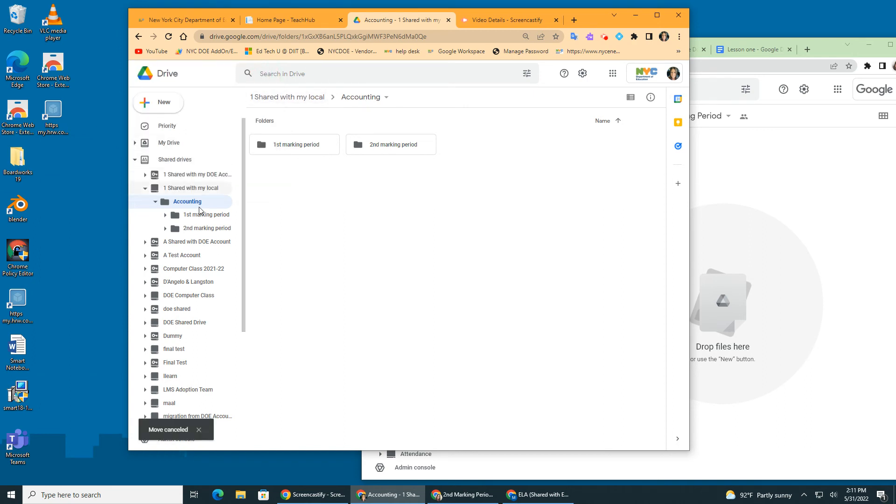
- Move the Accounting folder from the 1 Shared with my local drive into the DOE account's My Drive, accepting the ownership change
{"action": "left_click_drag", "start_coordinate": [163, 205], "coordinate": [157, 141]}
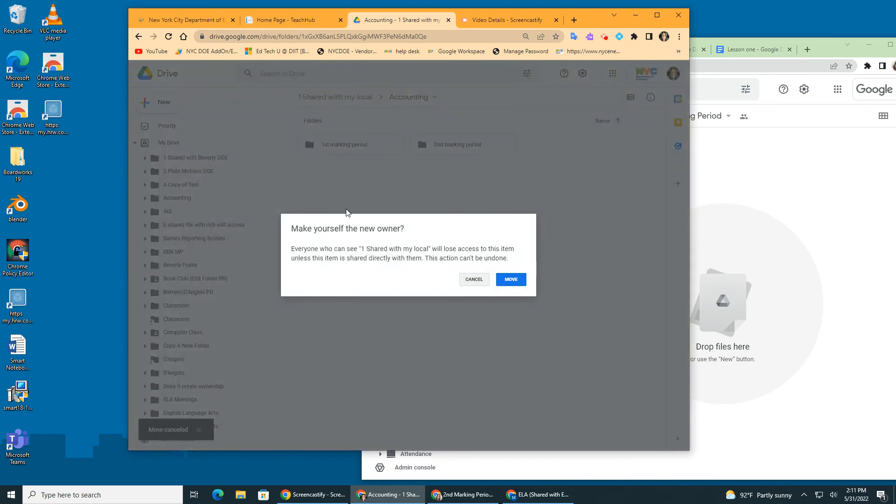
{"action": "left_click", "coordinate": [514, 280]}
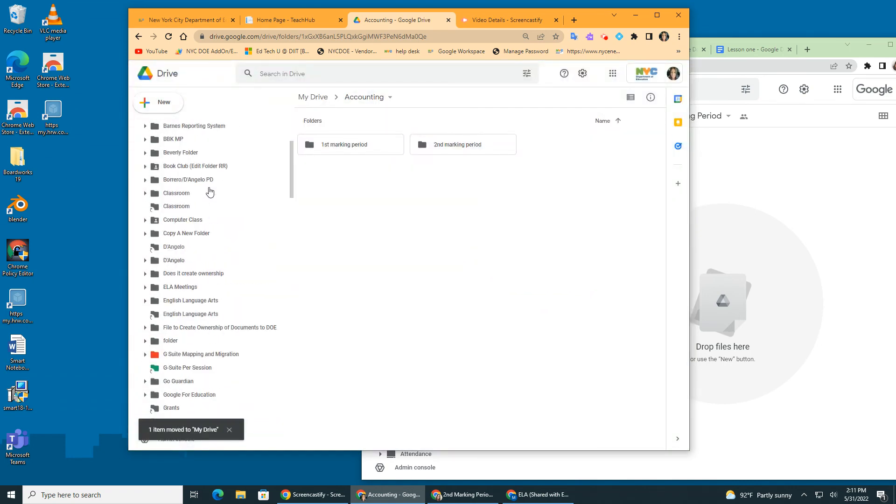
- Check who owns and can access Lesson one in the 1st marking period folder of My Drive's moved Accounting folder
{"action": "left_click", "coordinate": [182, 144]}
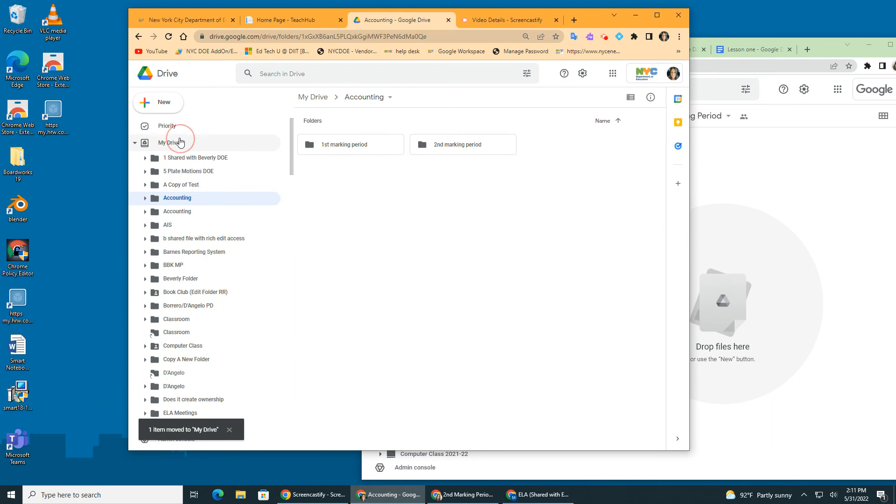
{"action": "left_click", "coordinate": [179, 199]}
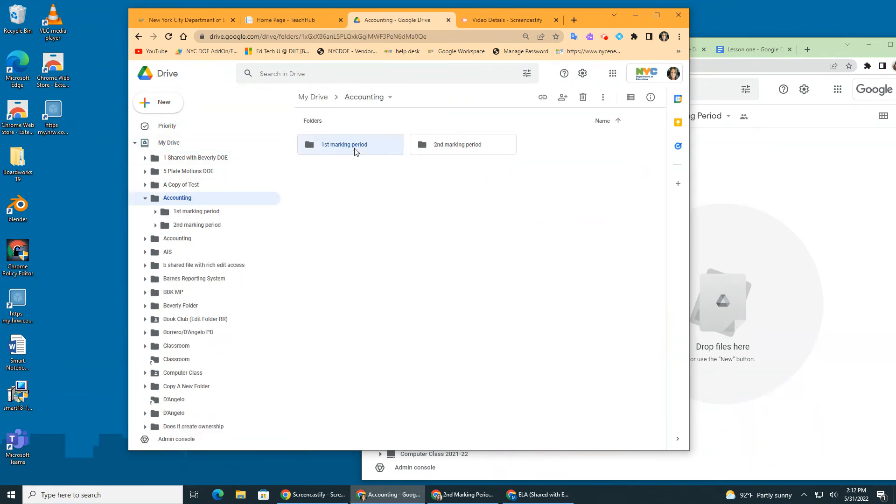
{"action": "double_click", "coordinate": [356, 151]}
{"action": "right_click", "coordinate": [351, 191]}
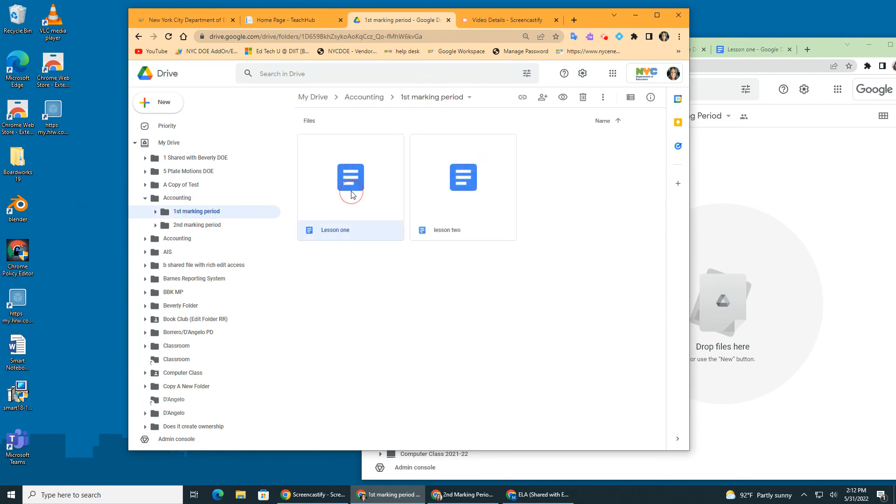
{"action": "left_click", "coordinate": [382, 242]}
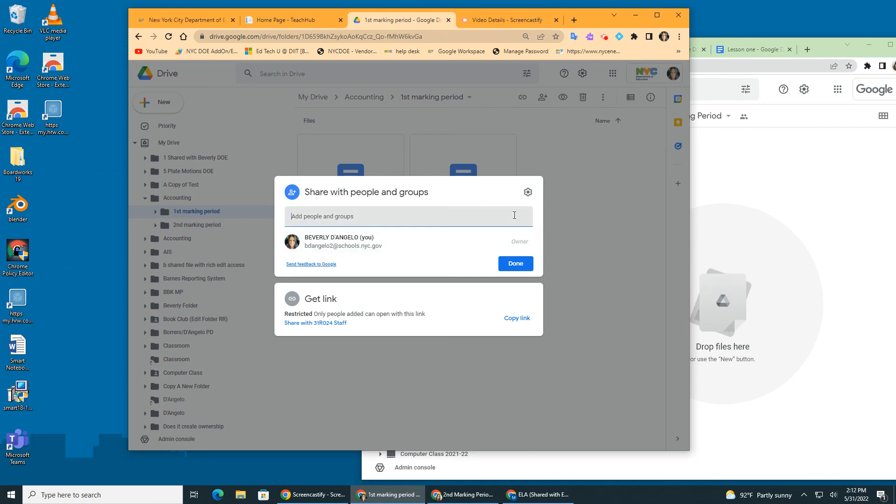
{"action": "left_click", "coordinate": [514, 264]}
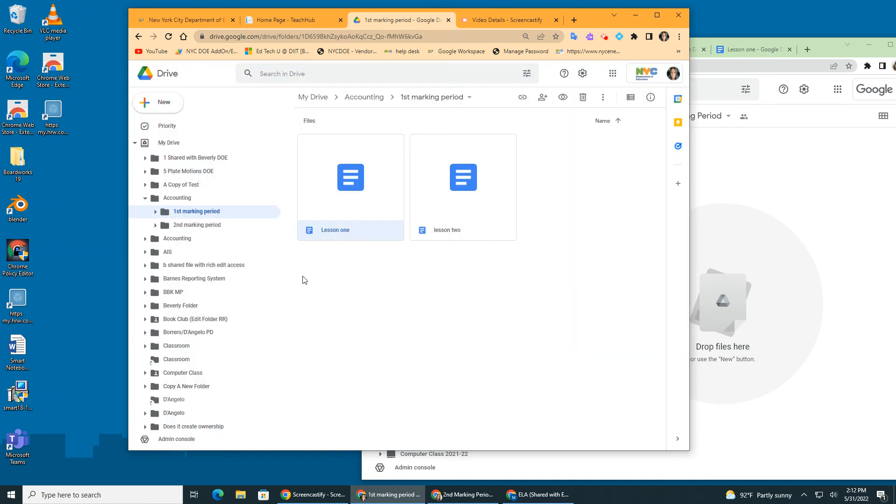